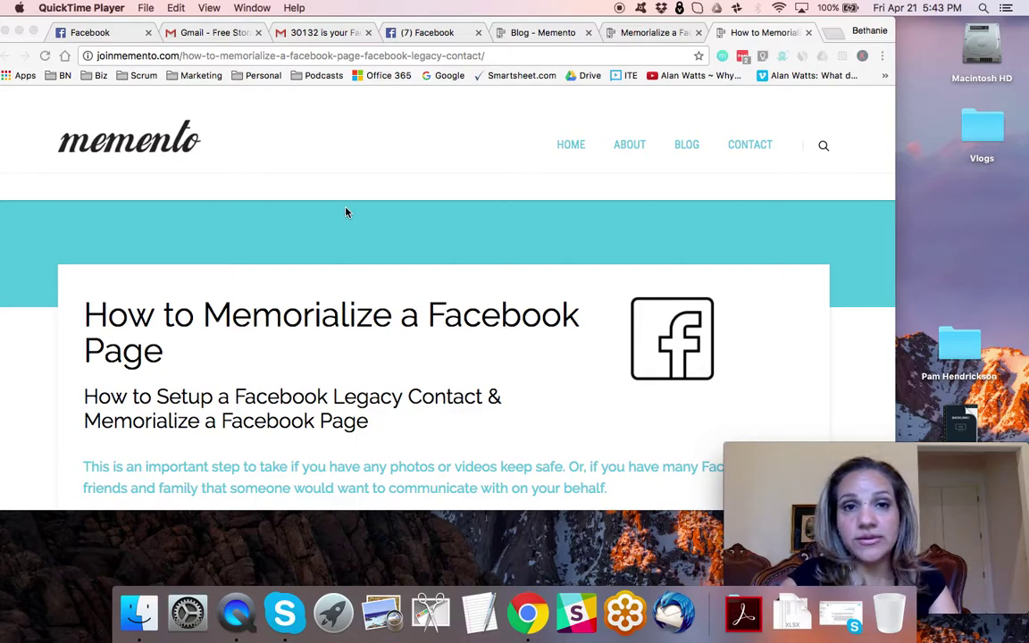
- Follow the Memento article's link under "9 Easy Steps to Setup a Facebook Legacy Contact" to the Facebook Legacy Contact settings
scroll(314, 427, down, 10)
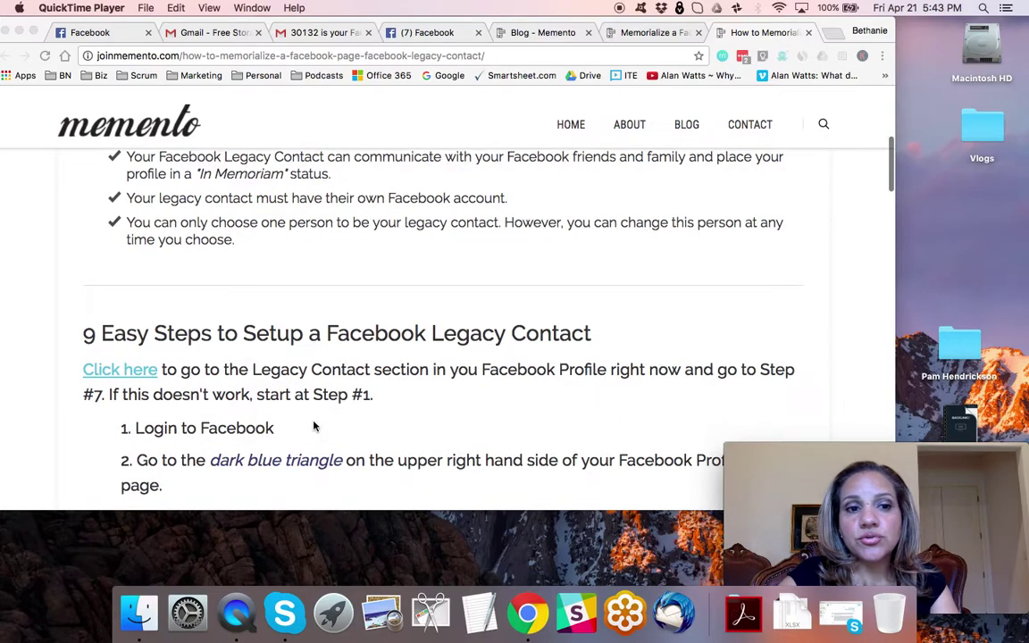
click(150, 375)
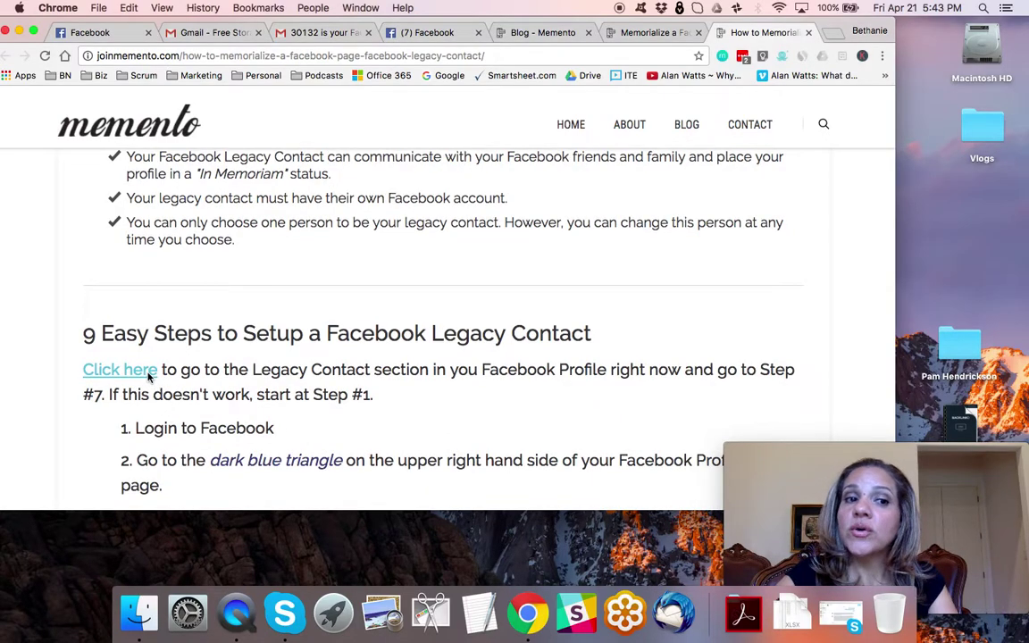
click(150, 375)
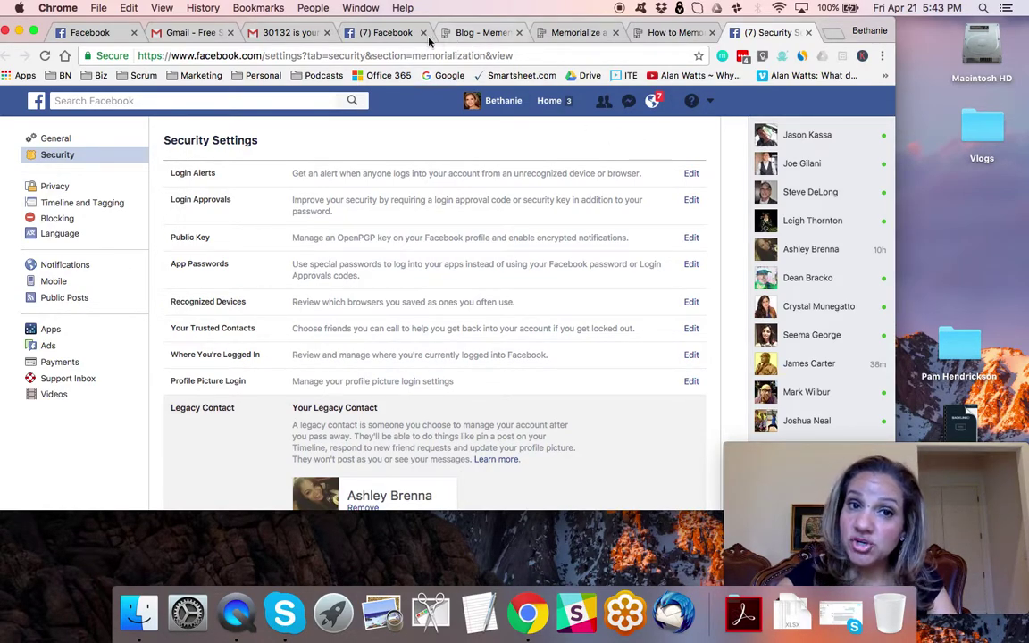
- Switch to the already open Facebook news feed and open the account settings from there
click(390, 36)
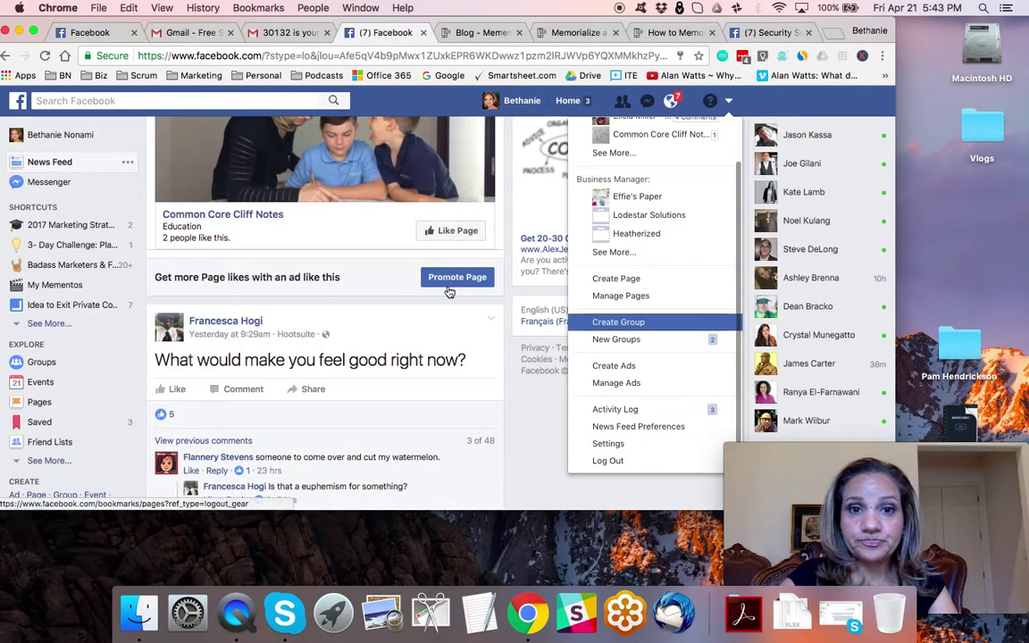
click(503, 384)
scroll(517, 398, down, 10)
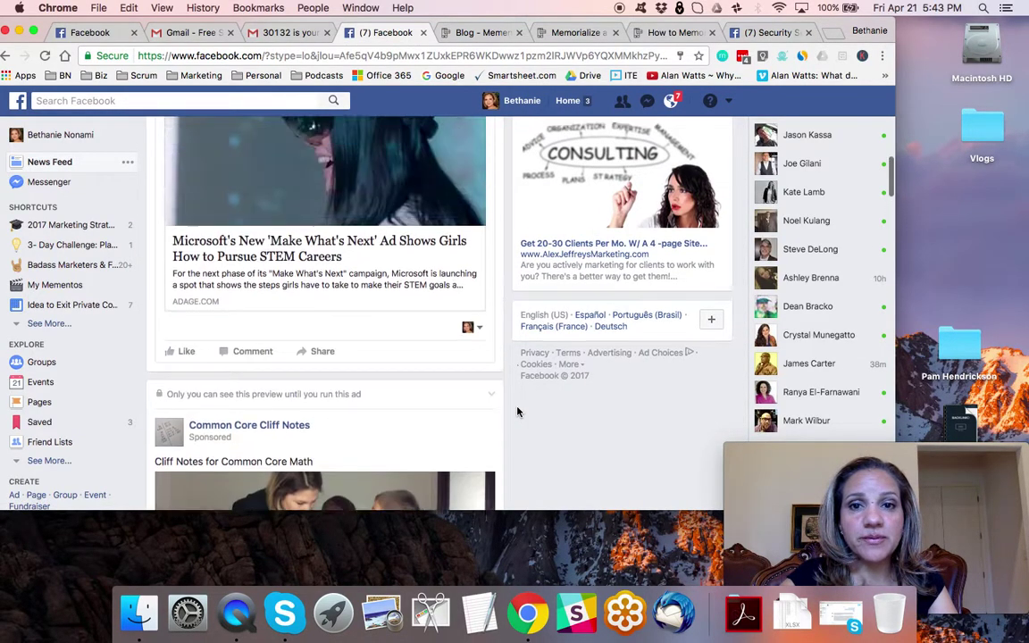
scroll(462, 339, up, 4)
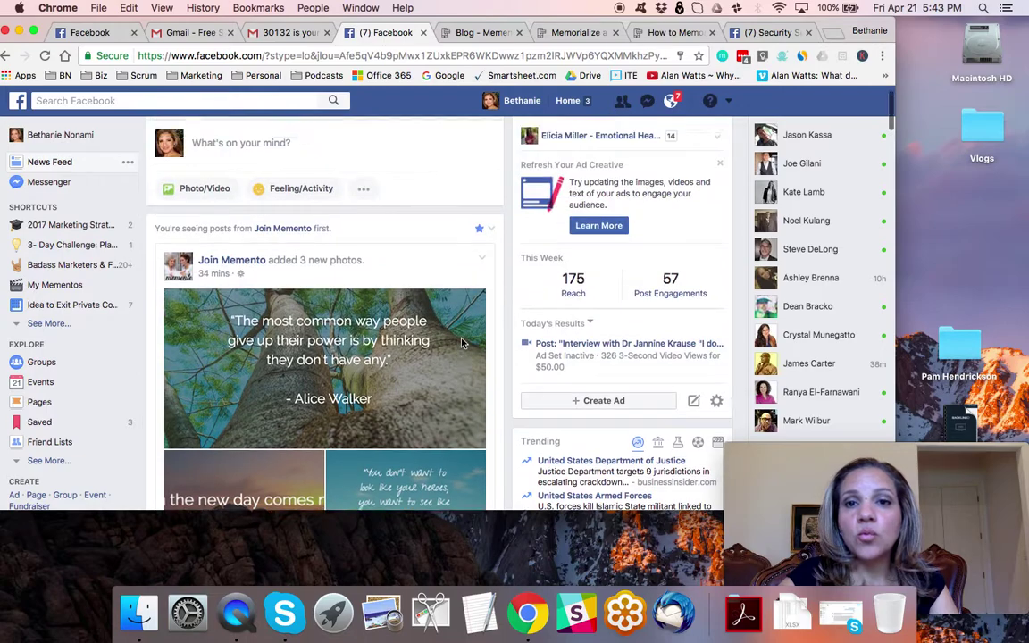
scroll(463, 339, down, 3)
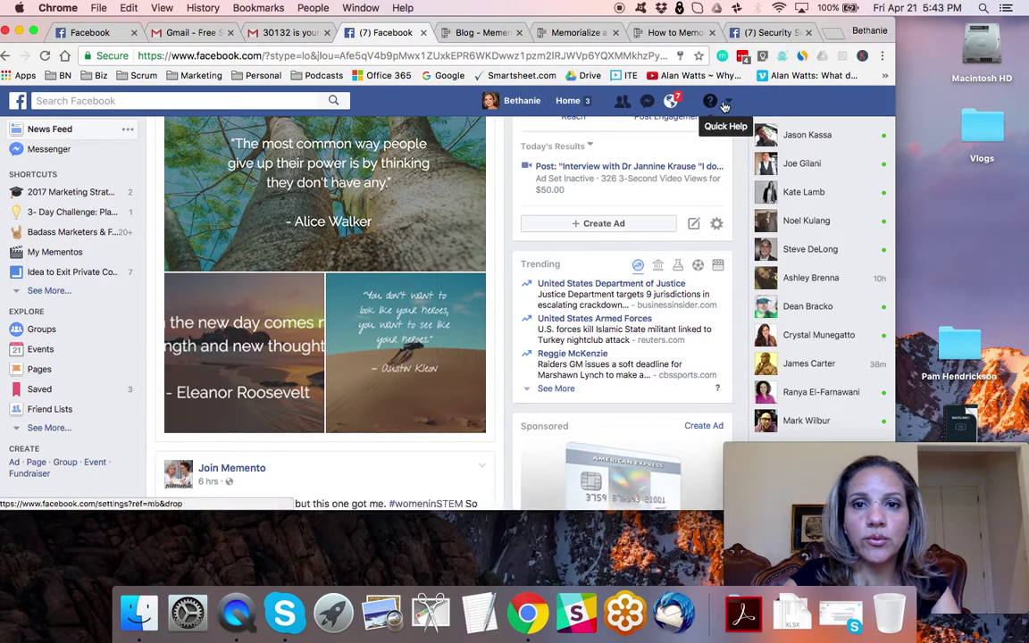
click(730, 104)
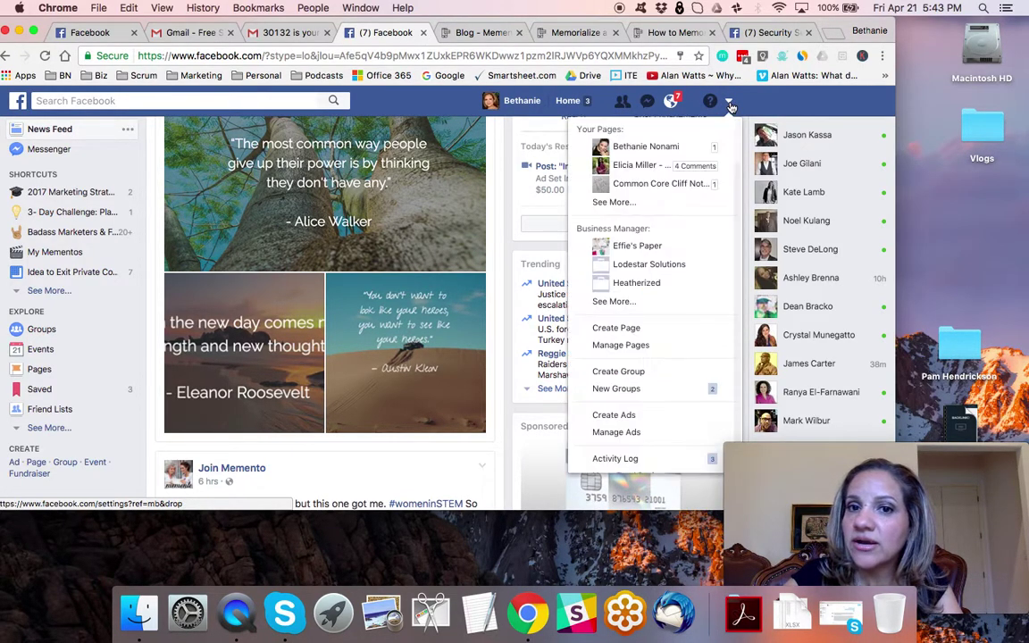
scroll(672, 329, down, 2)
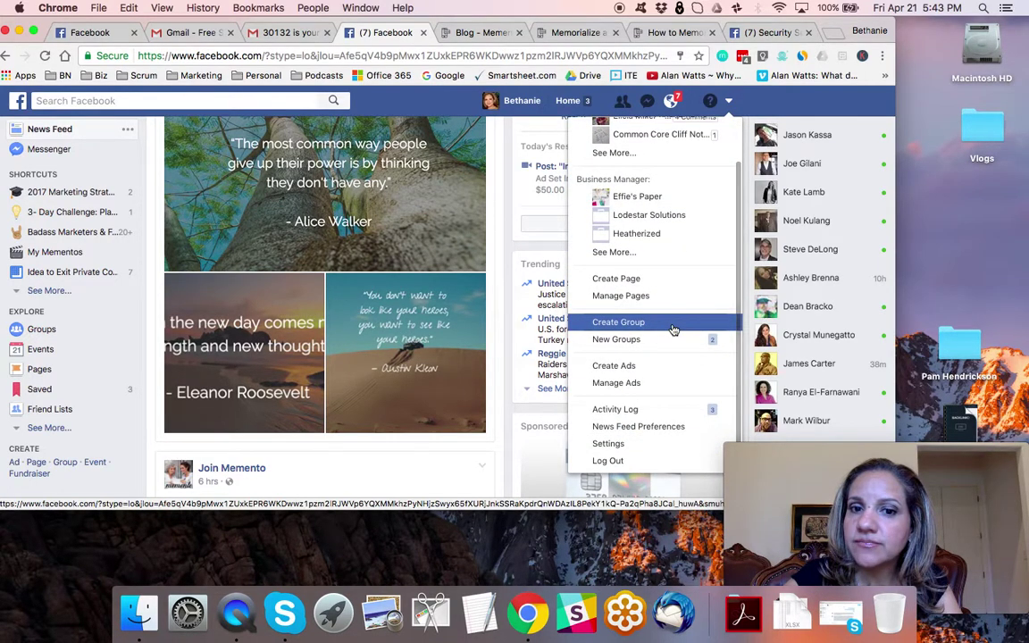
click(608, 444)
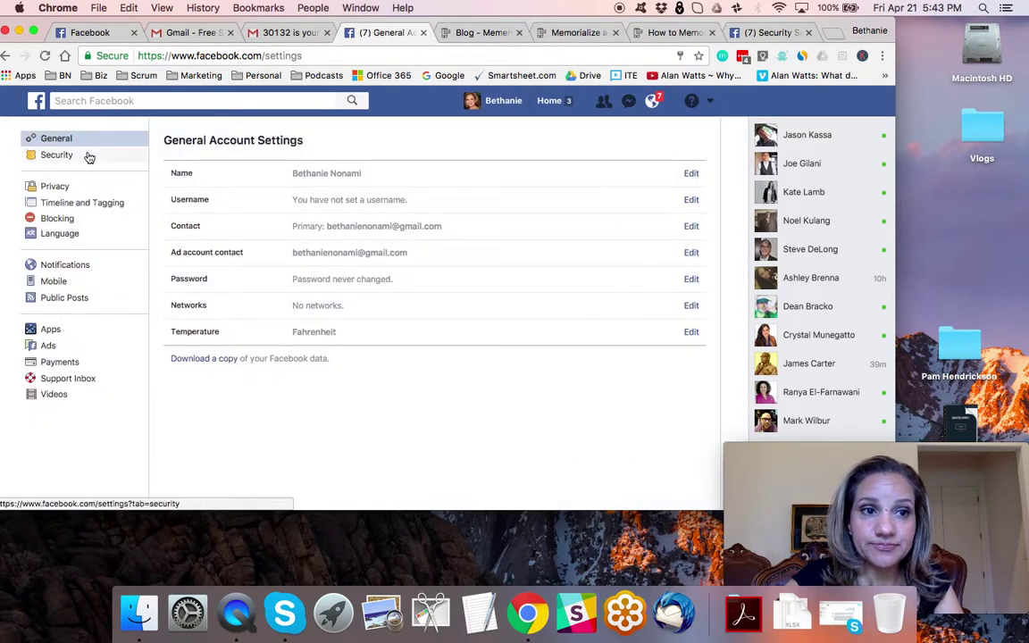
- Open the Legacy Contact section of the security settings for editing
click(57, 143)
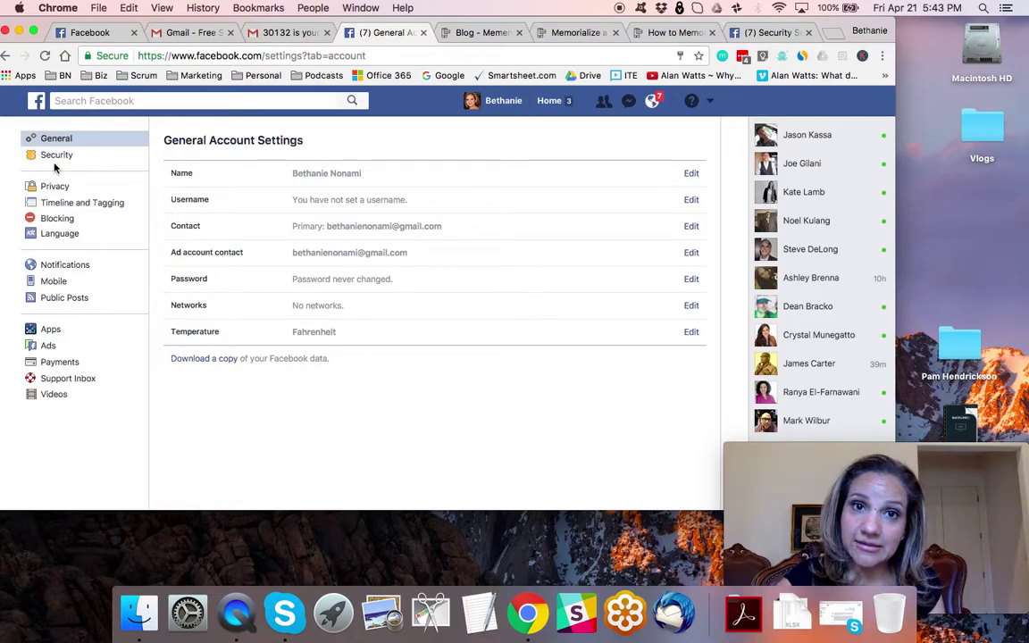
click(55, 158)
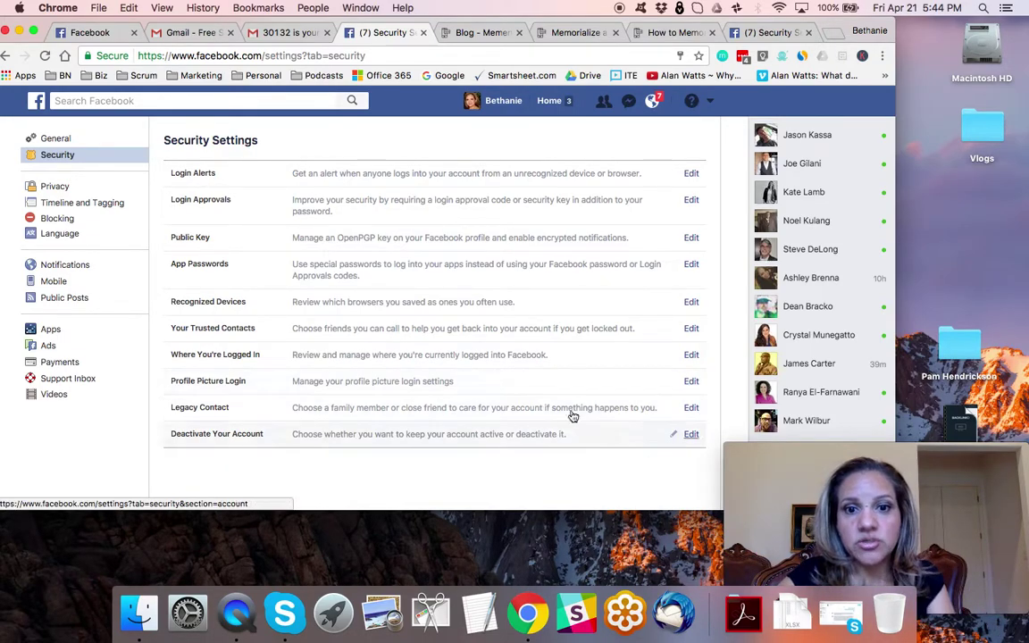
click(532, 415)
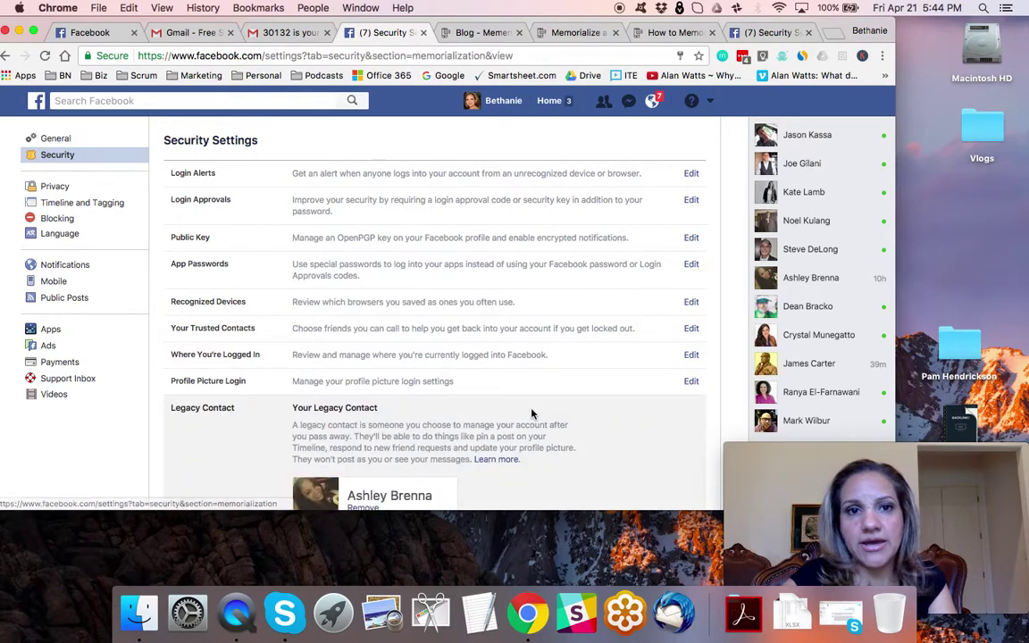
- Remove the current legacy contact and confirm the removal
scroll(526, 426, down, 2)
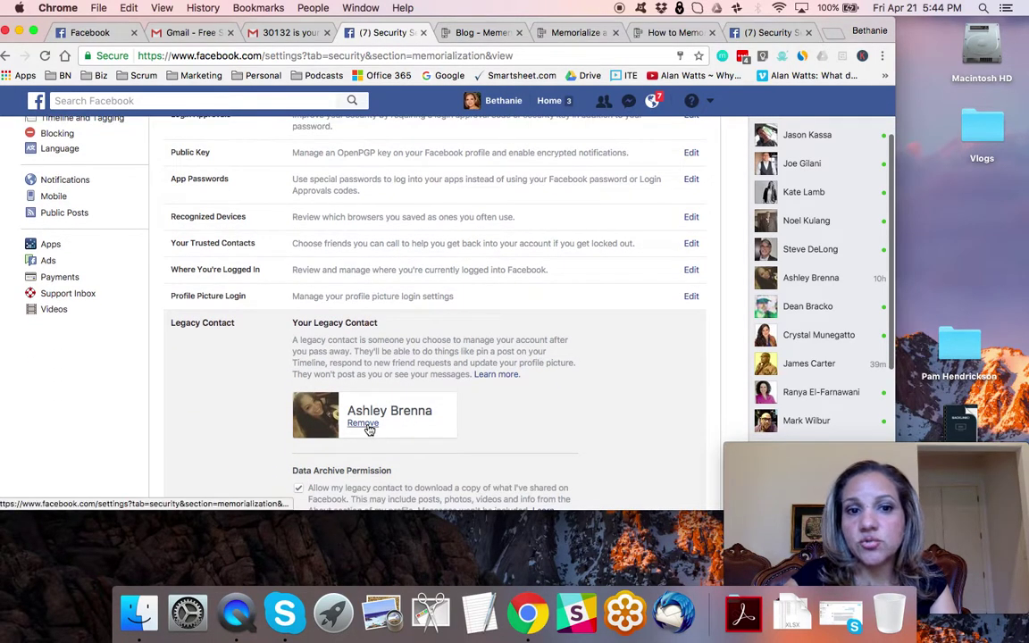
click(366, 424)
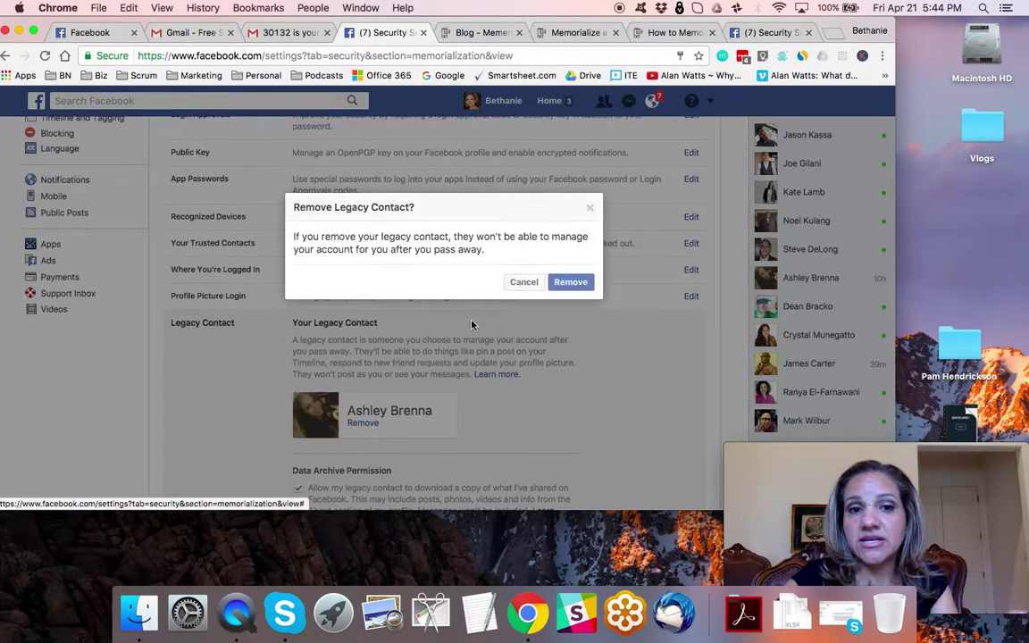
click(570, 282)
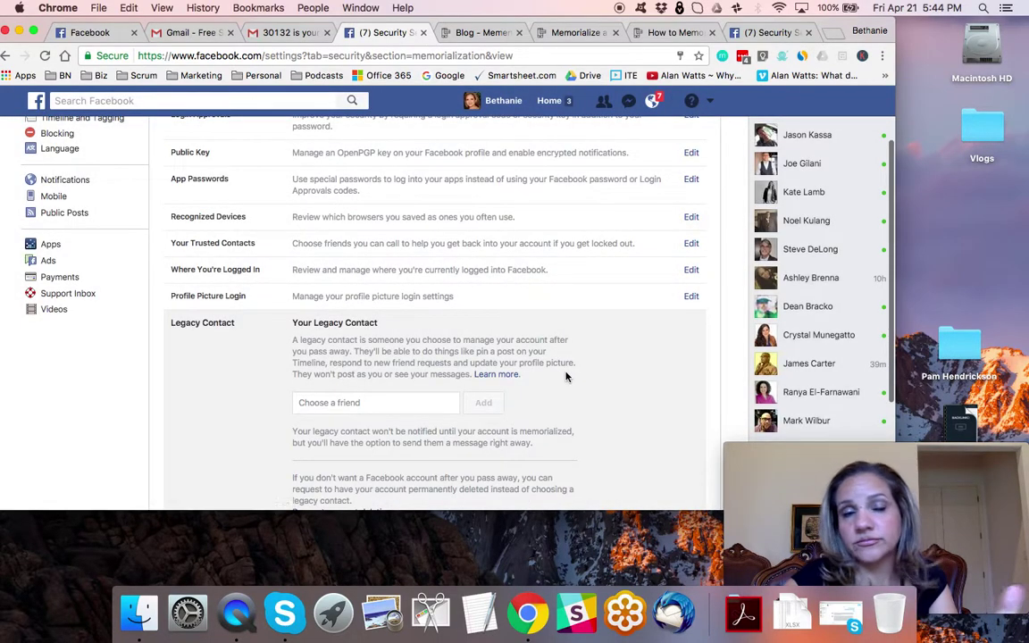
- Find the chosen friend by the letter "a" and add her as the new legacy contact
scroll(562, 396, down, 3)
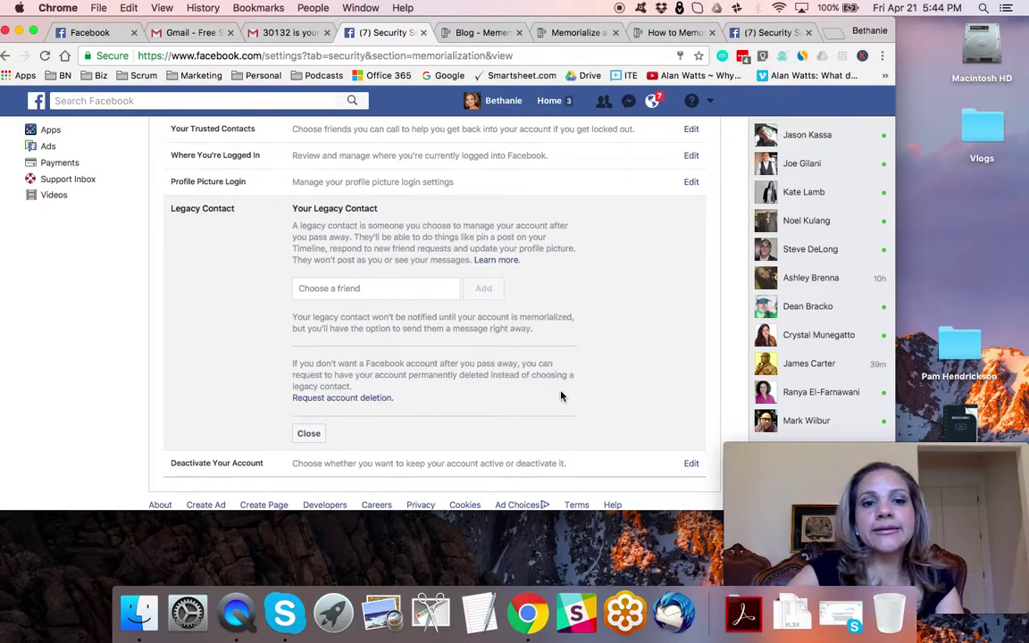
click(412, 289)
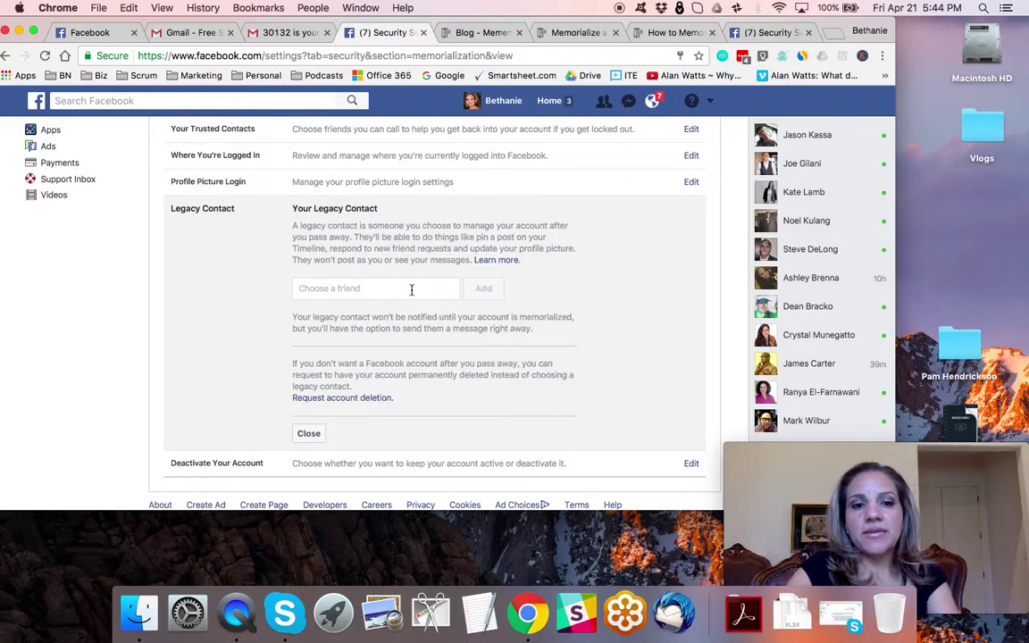
text(a)
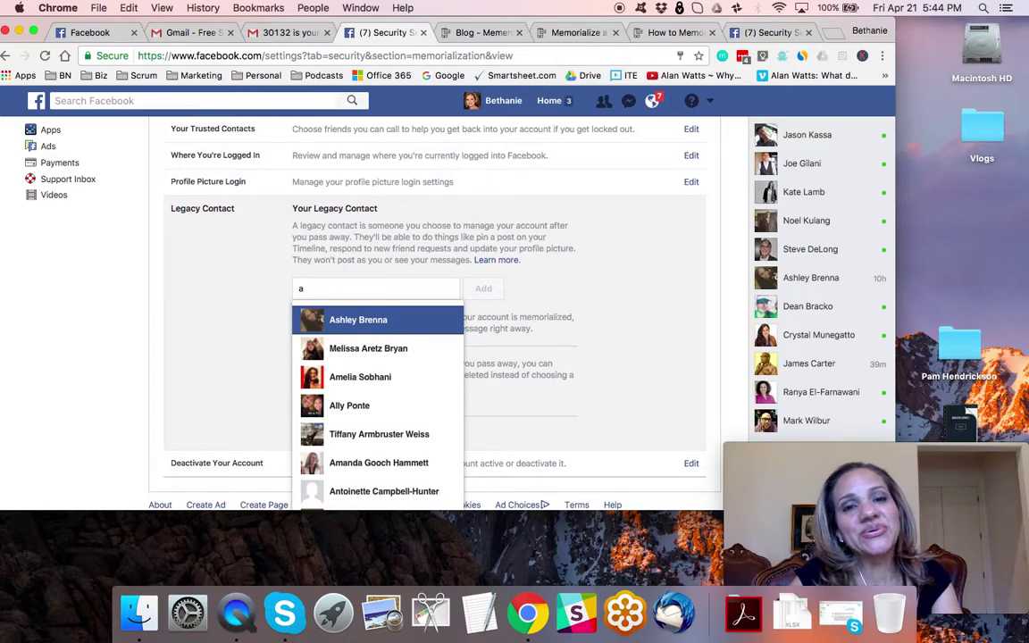
click(394, 321)
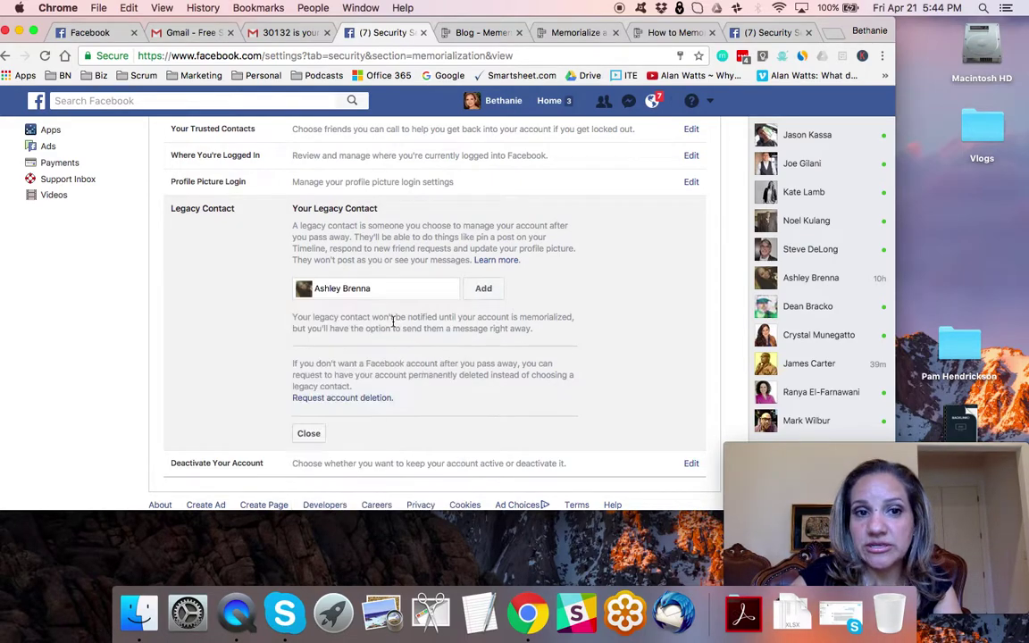
click(484, 289)
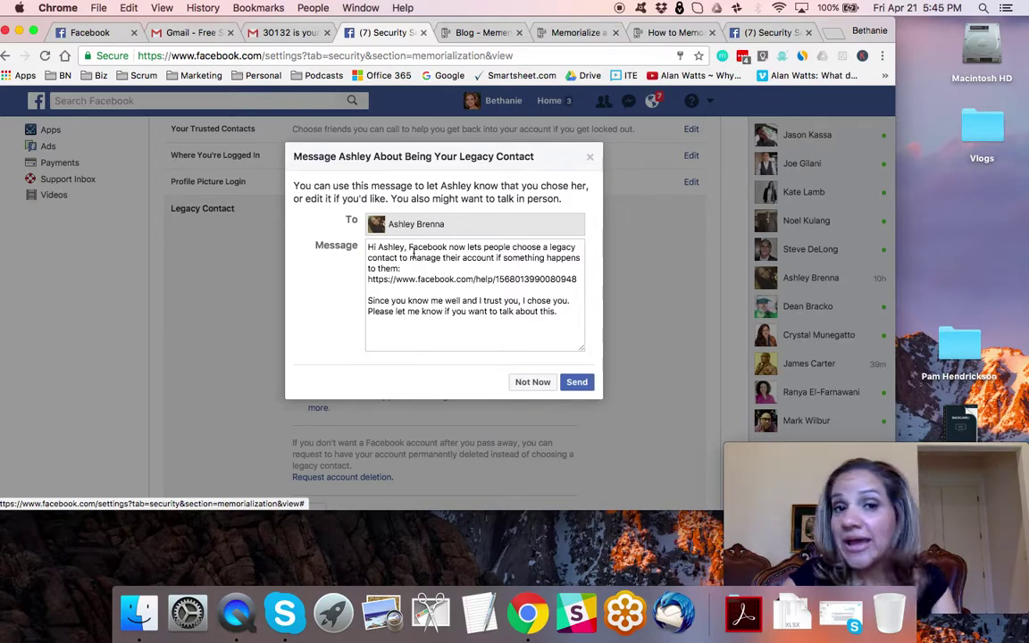
- Replace the message's opening paragraph above the help link with "Hey" and the contact's first name, followed by a new line
drag(401, 268, 379, 227)
text(Hey)
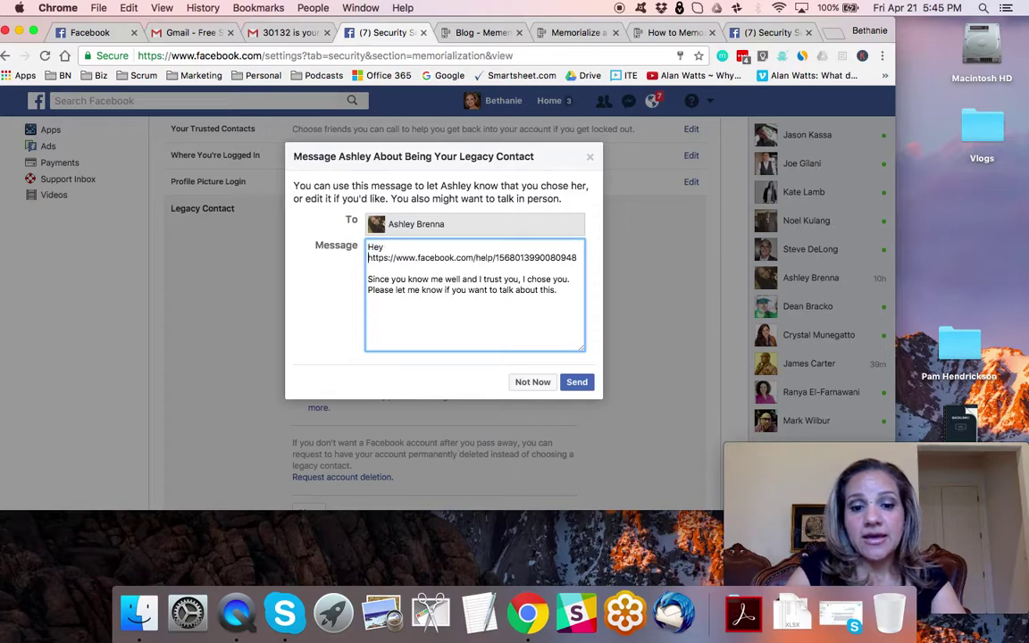
text( Ashley,)
key(Return)
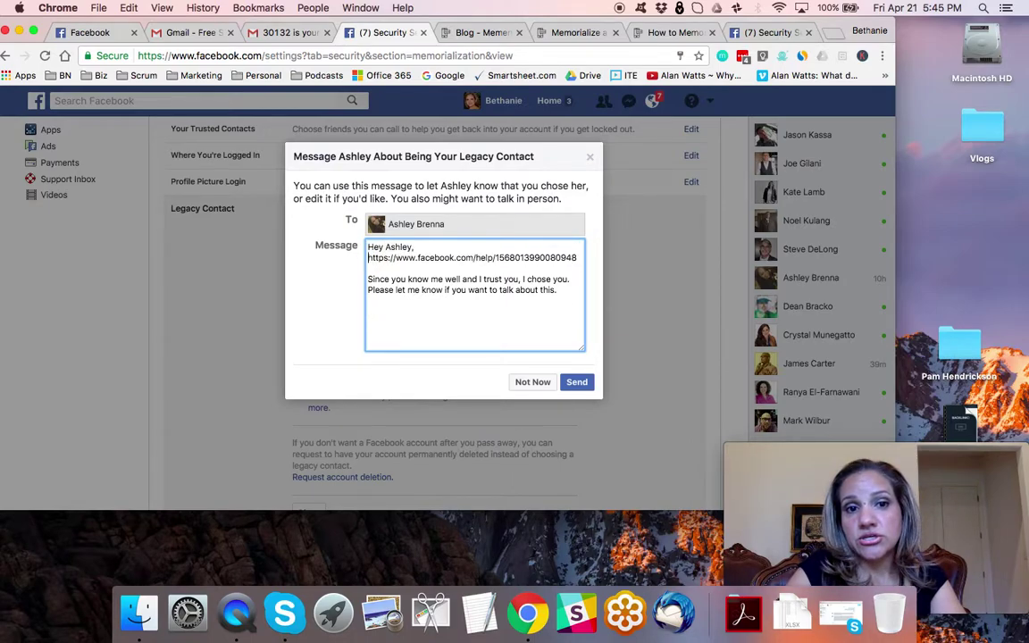
key(Return)
key(Return)
key(BackSpace)
- Add "This is what we talked about. Thank you so much...." below the greeting with blank lines after it, and send the message
text(This is what we )
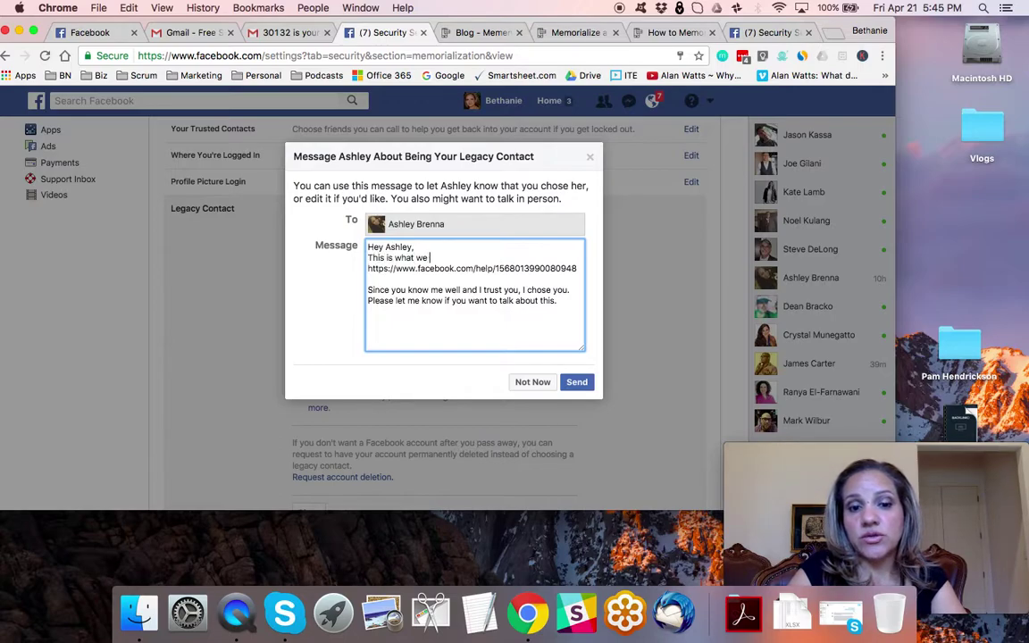
text(talked about)
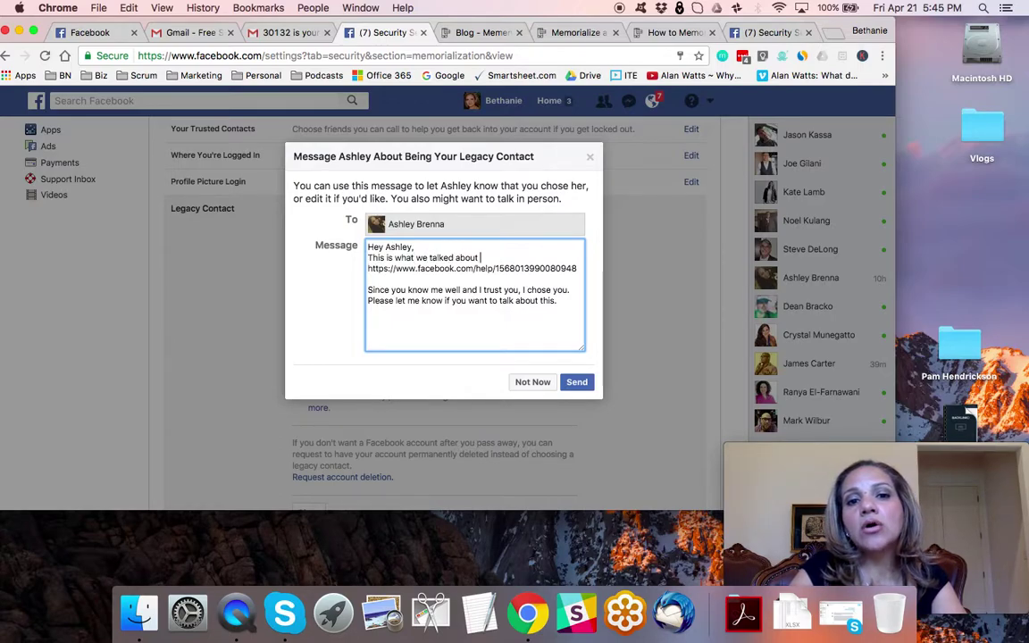
text(. Thank you)
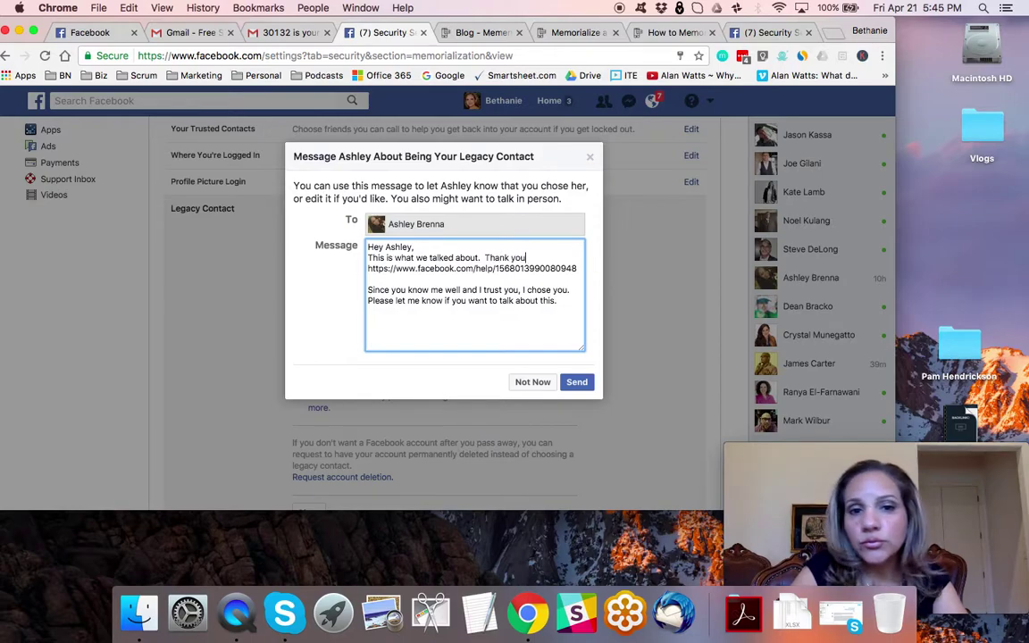
text( so much ....)
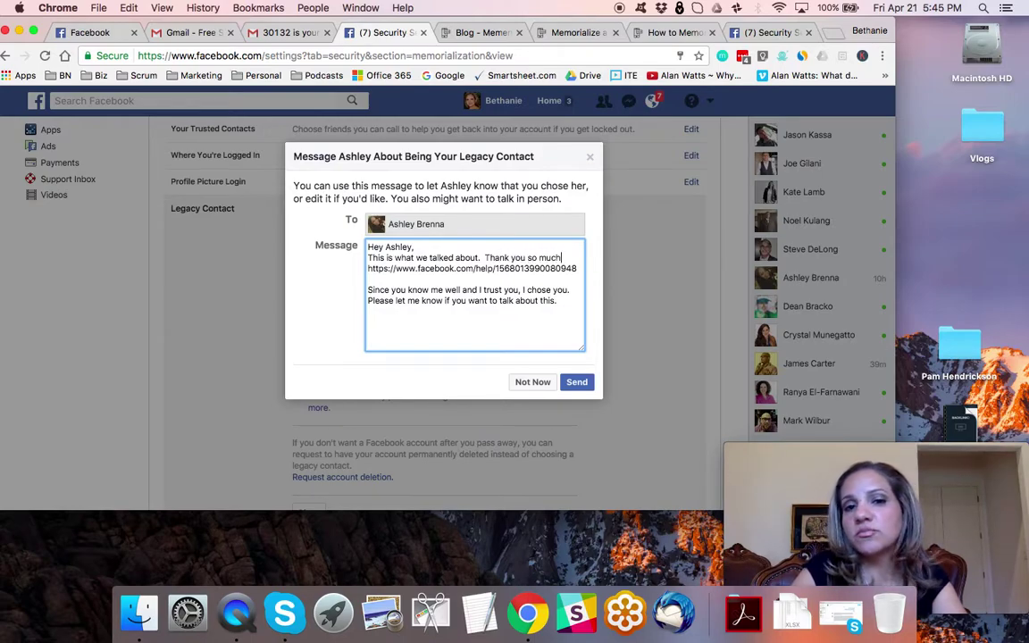
key(Return)
key(Return)
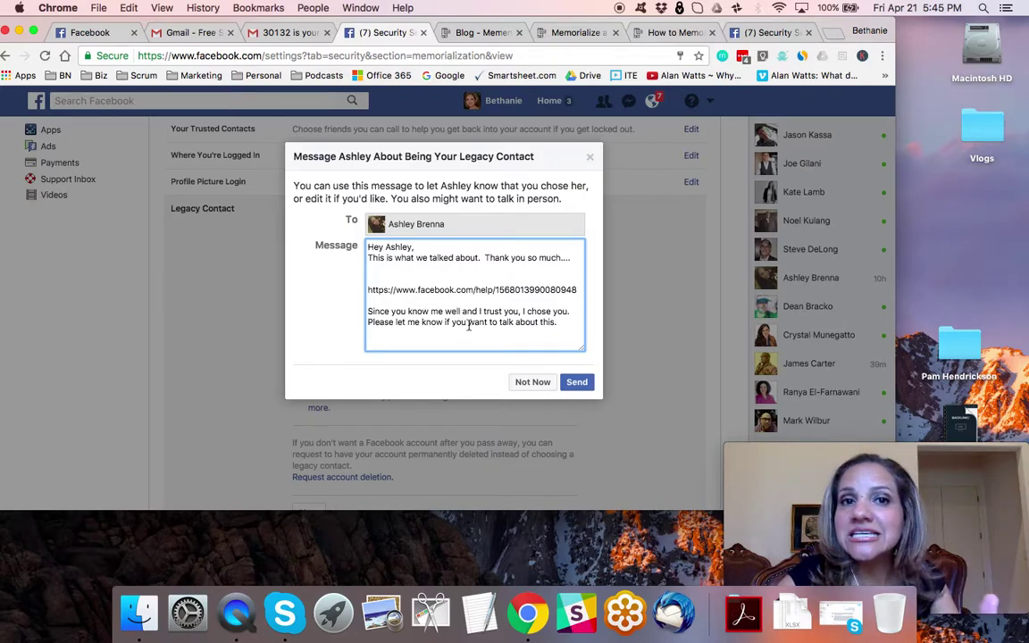
click(579, 384)
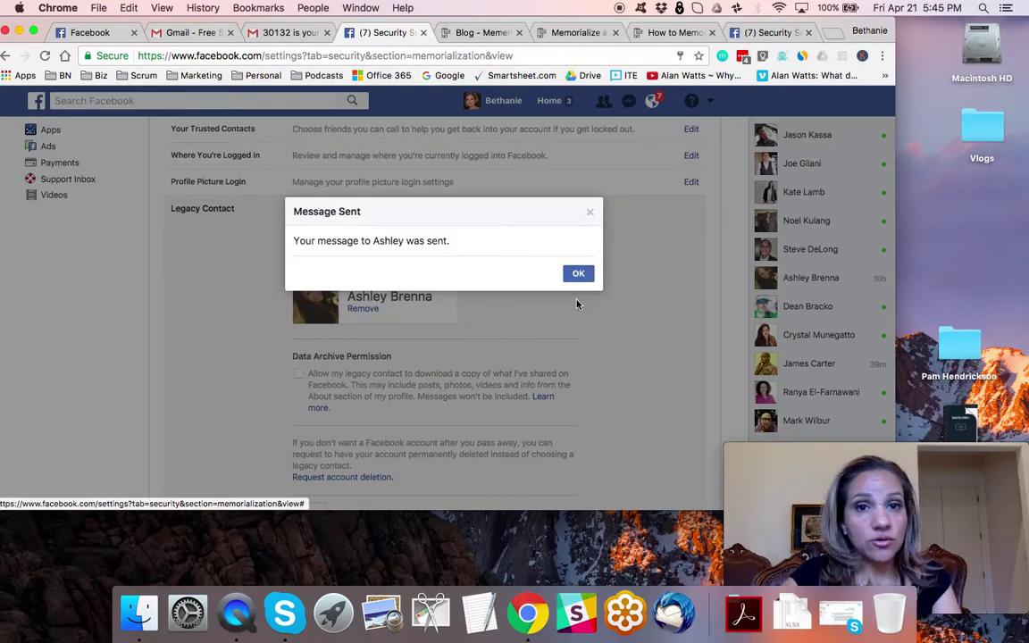
click(579, 273)
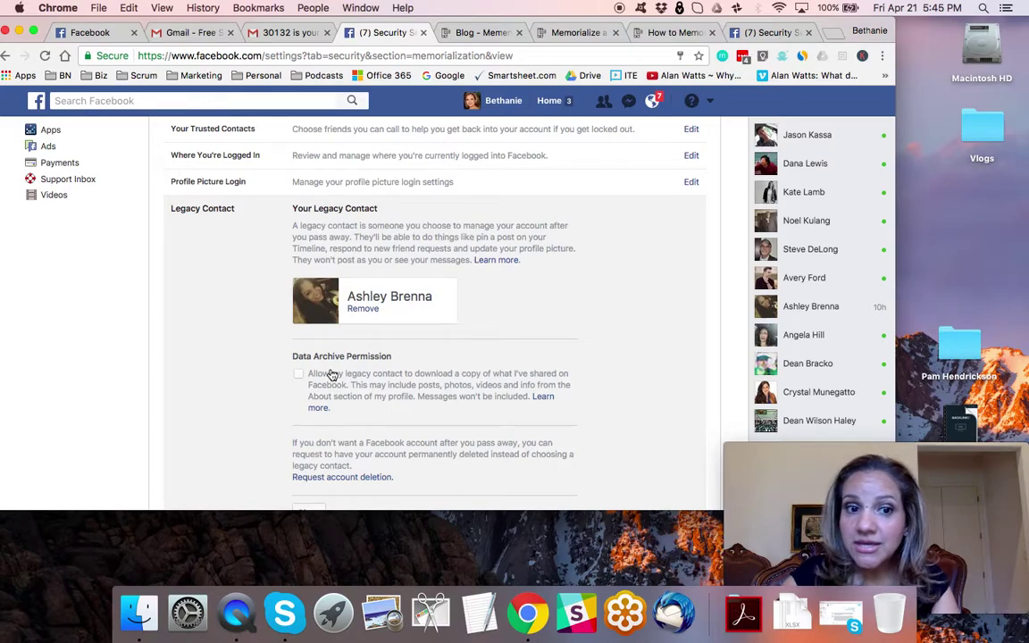
- Allow the legacy contact to download a copy of the shared Facebook content, and close and reopen the Legacy Contact section to check it
click(298, 376)
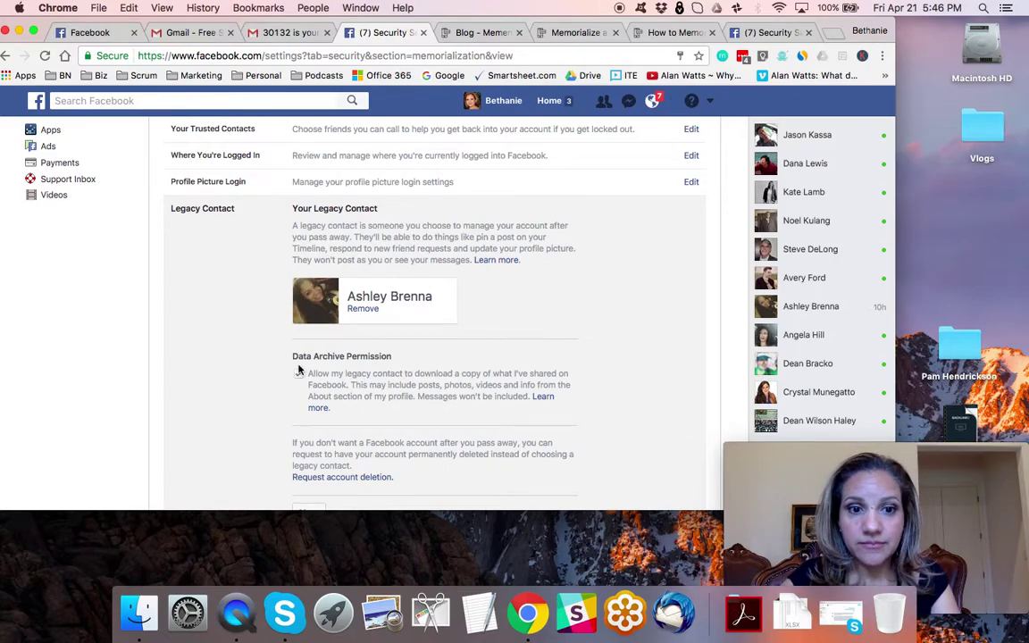
scroll(300, 376, down, 3)
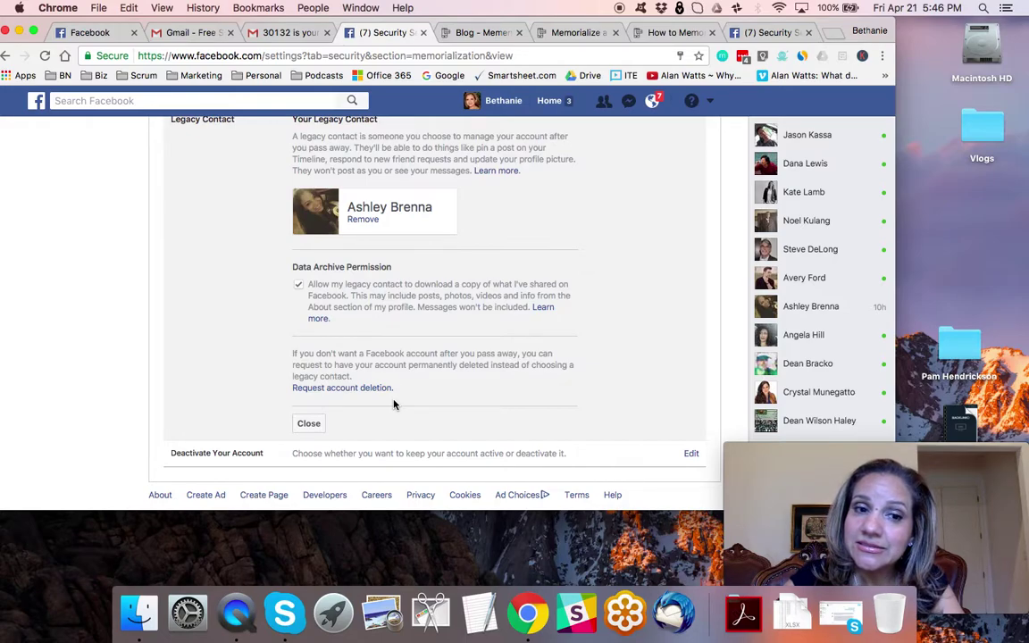
click(309, 425)
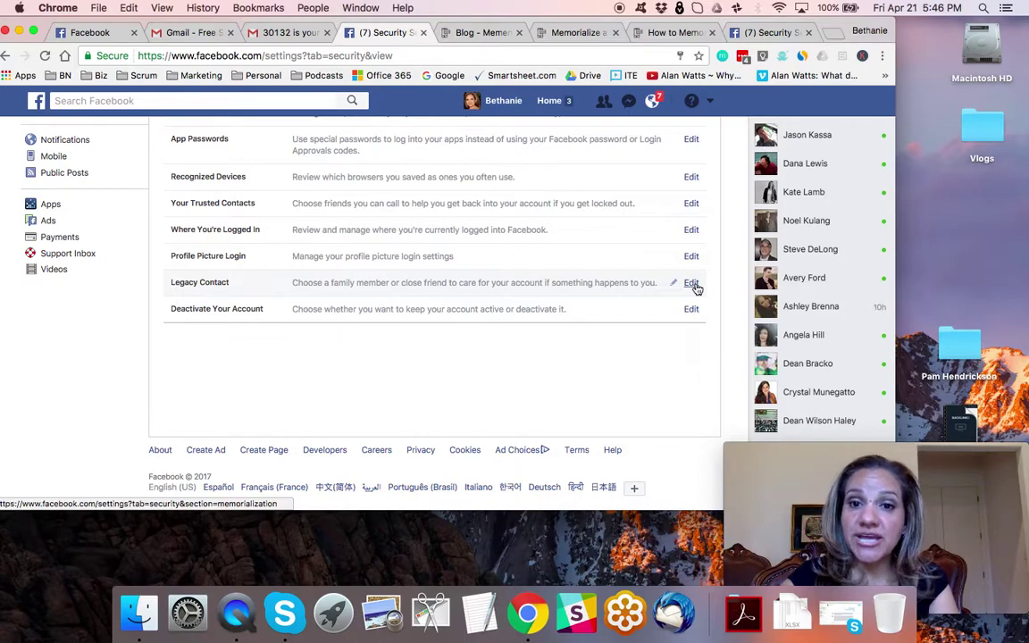
click(692, 284)
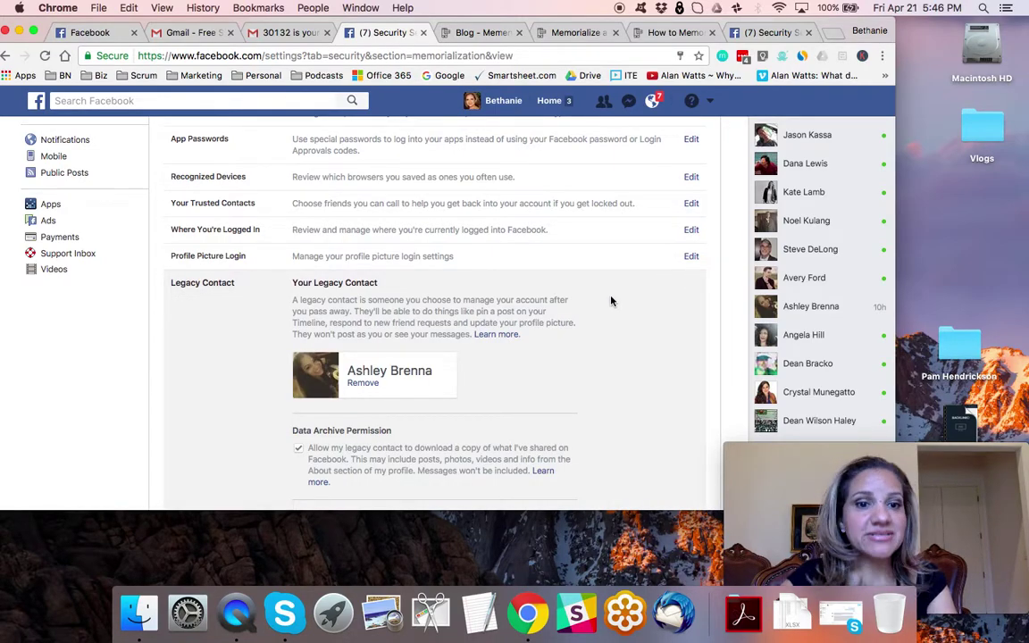